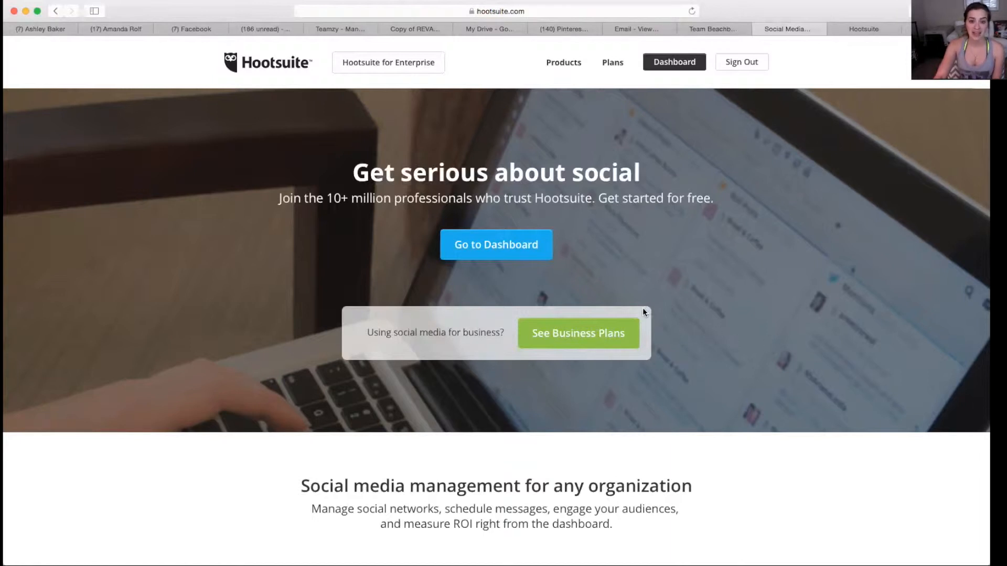
Go to the Hootsuite dashboard and open the account's profile page with its connected social networks.
left_click(461, 249)
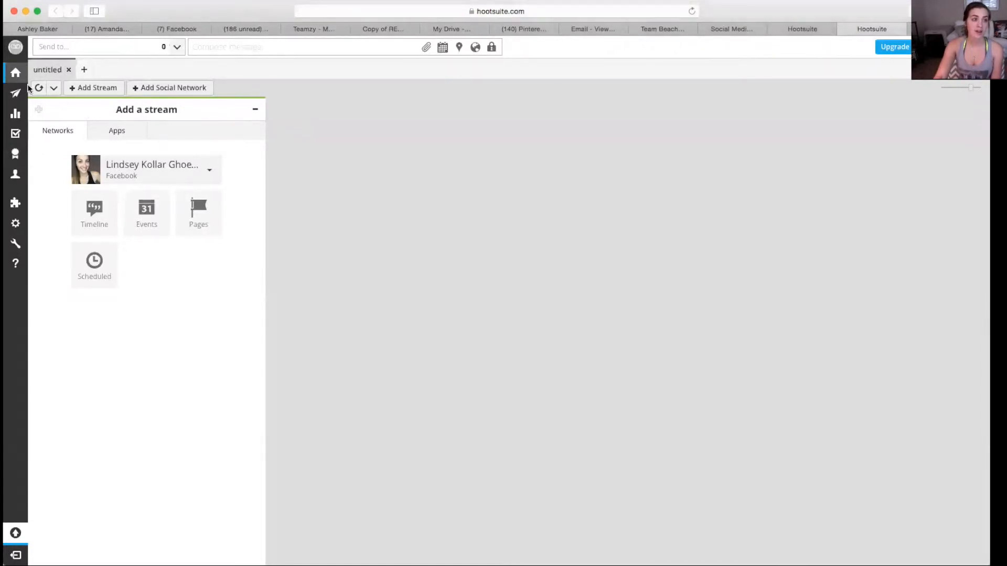
mouse_move(12, 107)
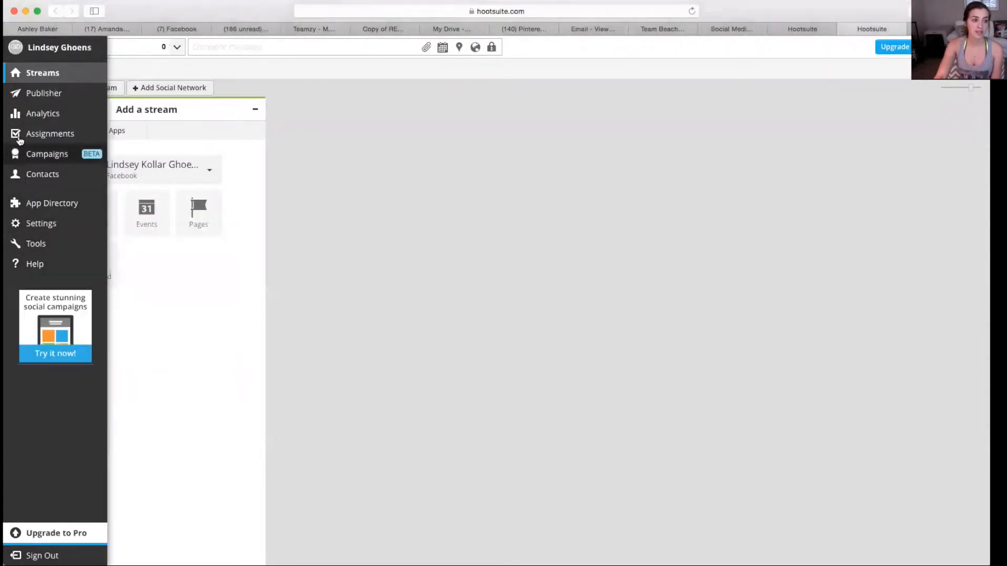
mouse_move(28, 270)
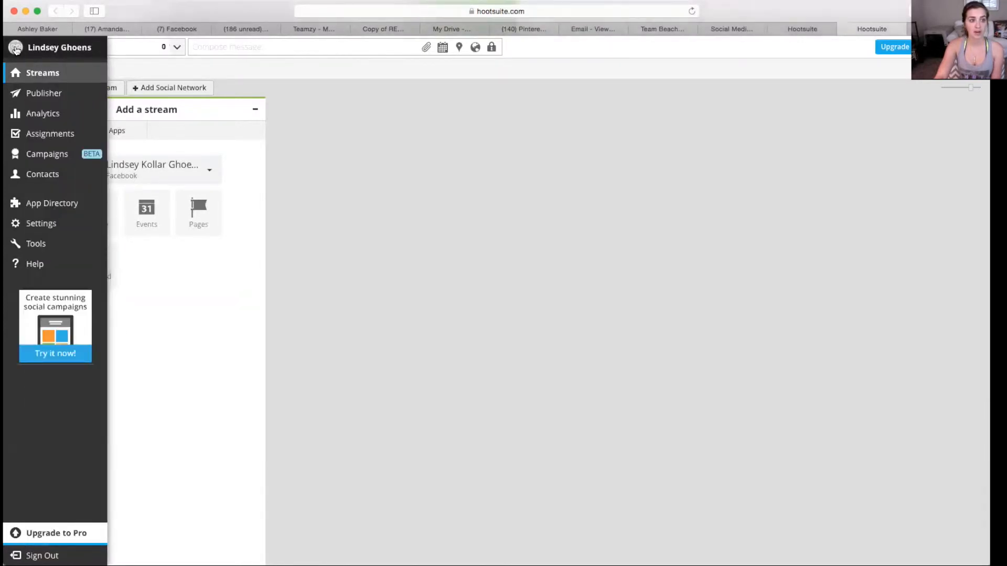
left_click(16, 49)
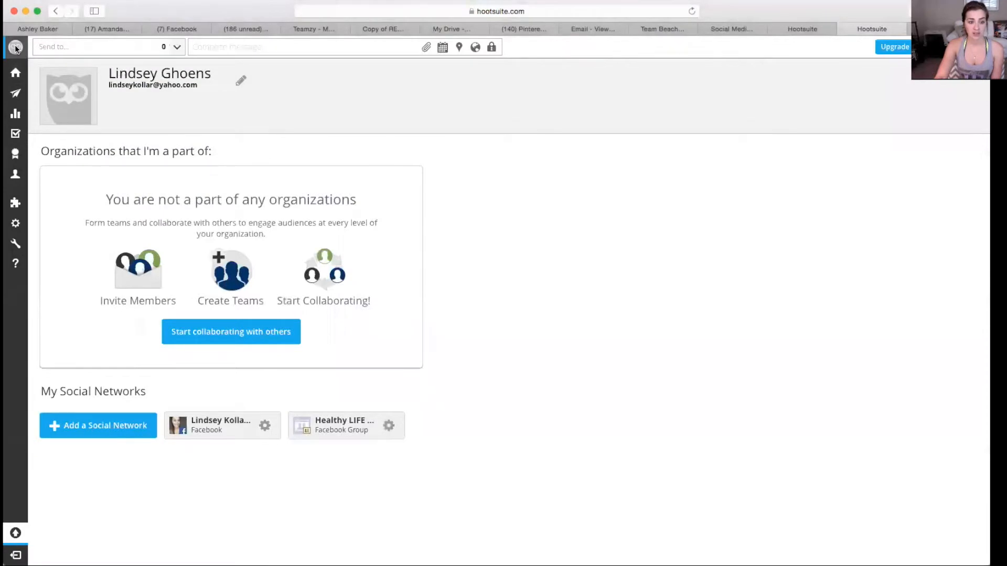
Examine the Facebook authorization requirements for adding a social network and the management options of the two connected networks.
left_click(108, 431)
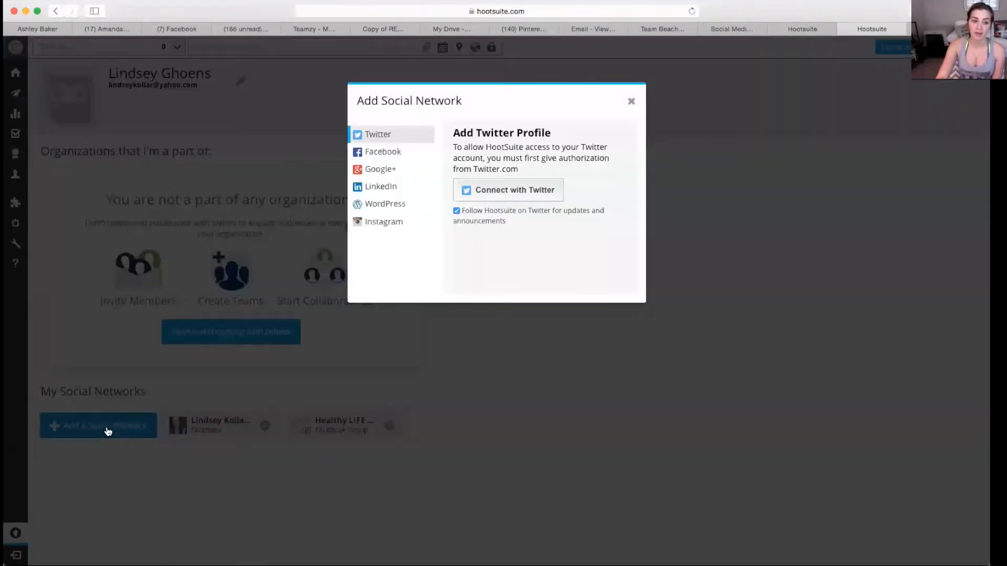
left_click(376, 154)
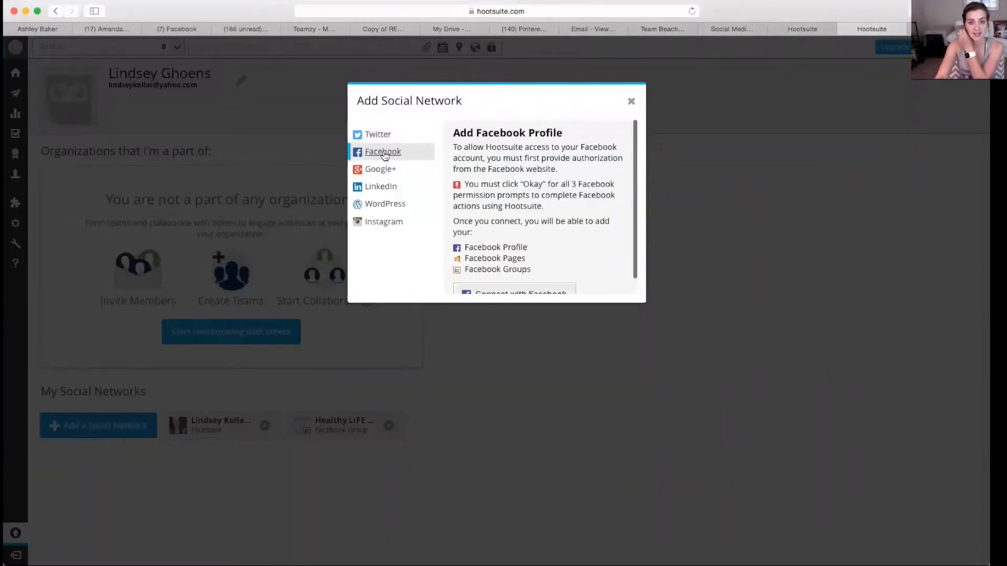
scroll(558, 262, "down", 2)
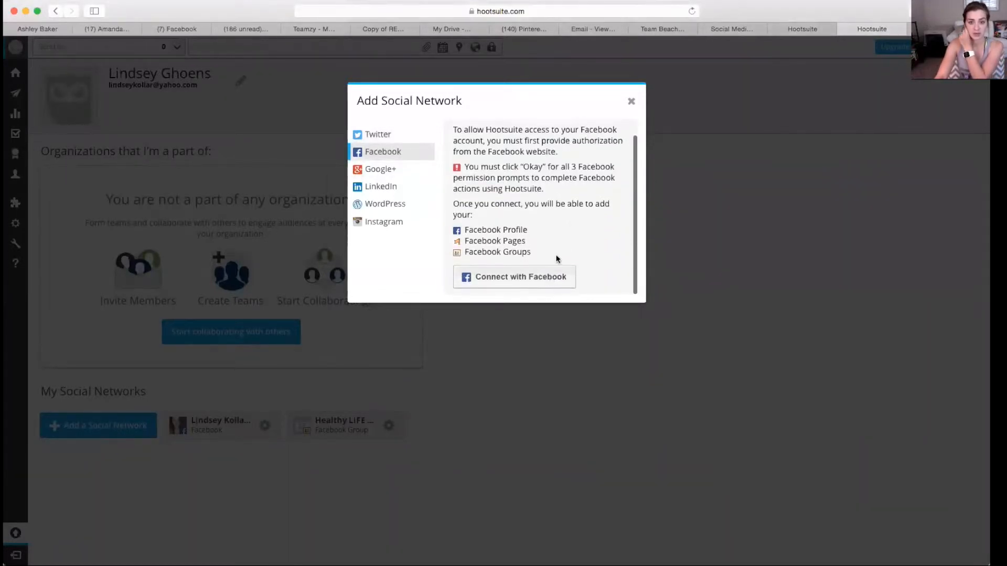
left_click(632, 103)
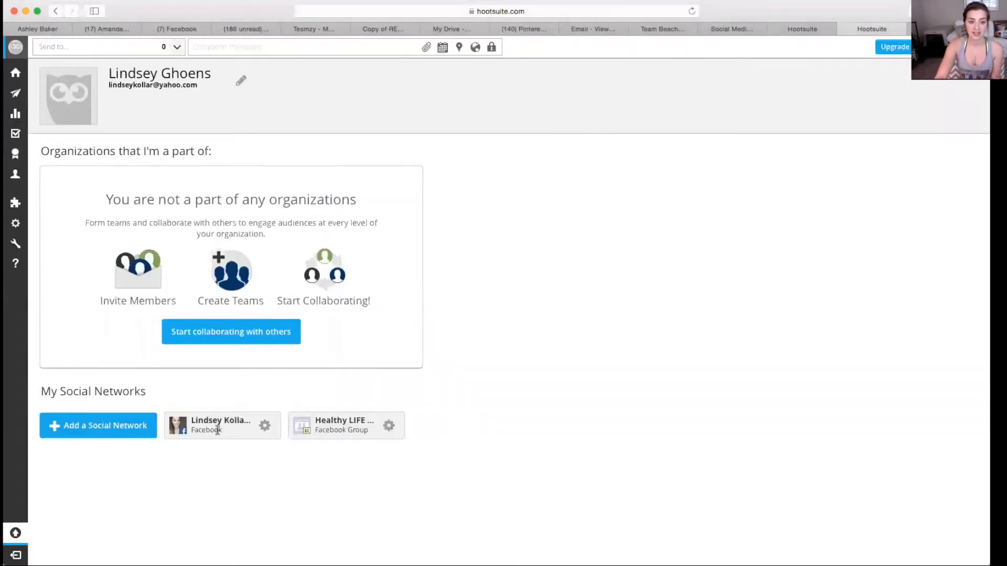
left_click(393, 428)
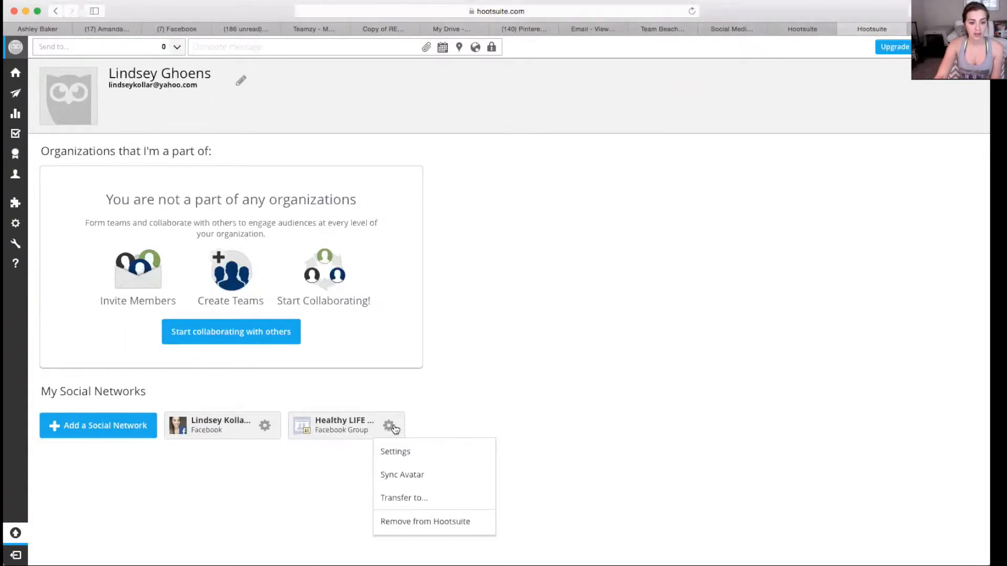
left_click(288, 497)
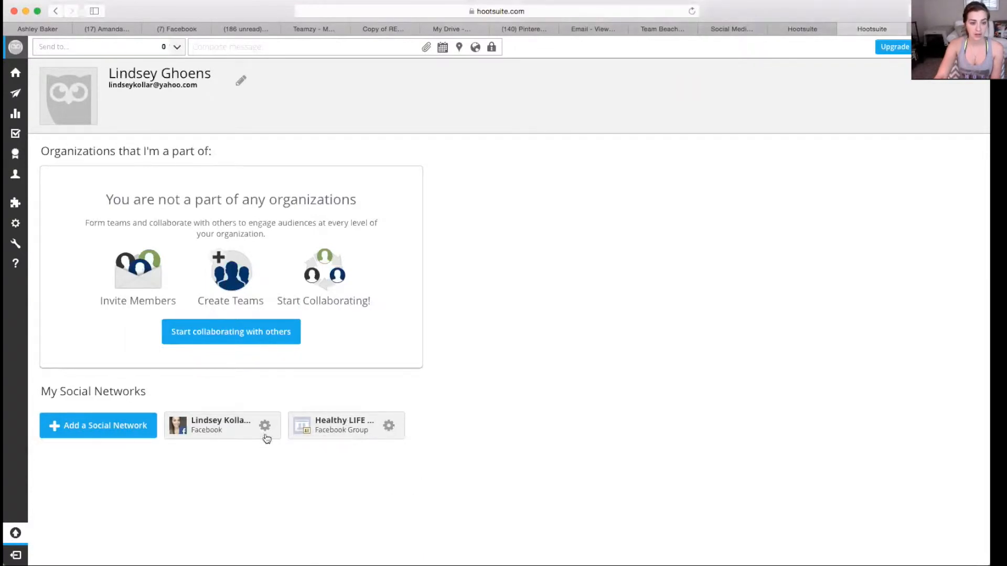
left_click(263, 428)
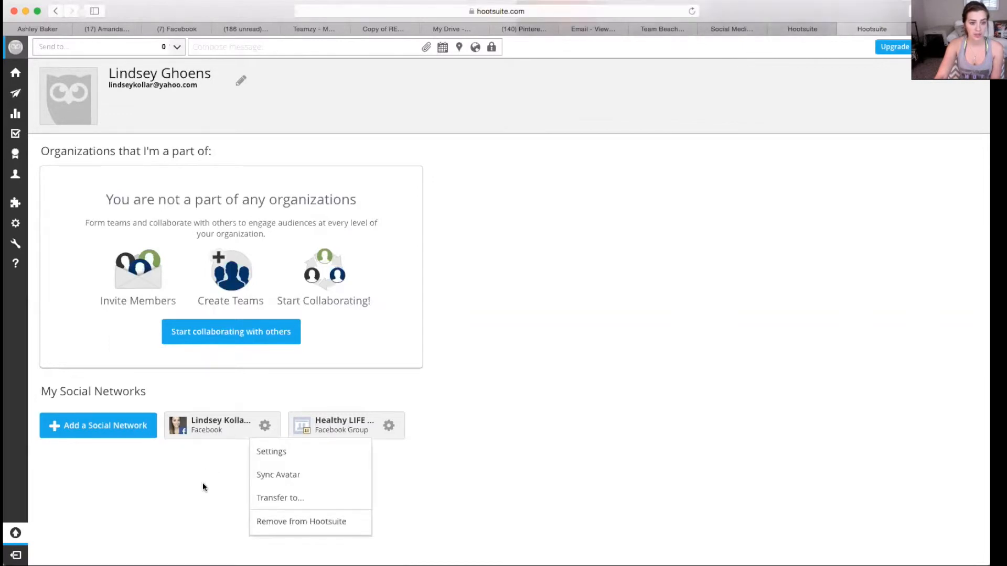
left_click(167, 477)
Connect with Facebook as a social network and import the January Challenge Group, finishing the import.
left_click(132, 426)
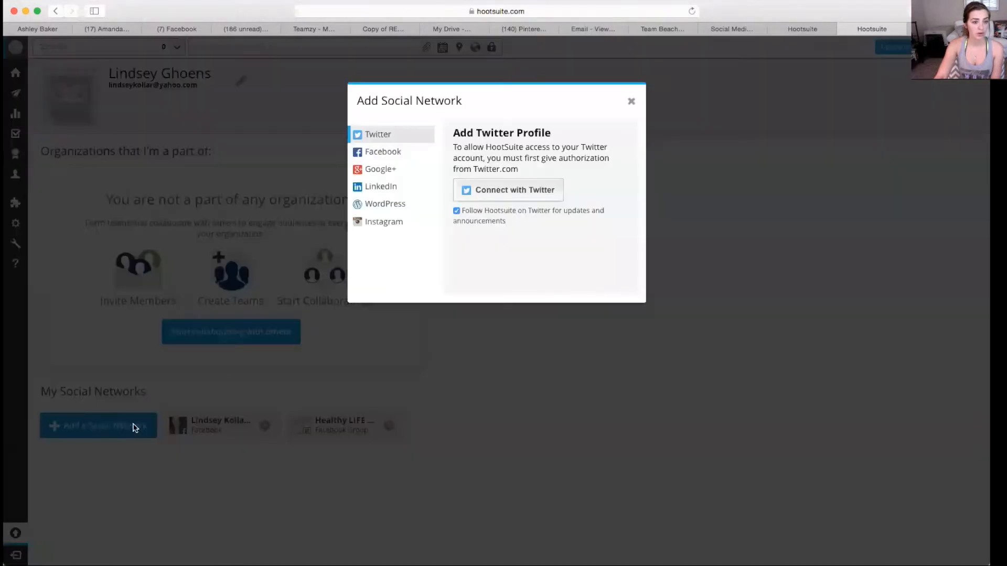
left_click(384, 155)
scroll(498, 263, "down", 3)
left_click(505, 276)
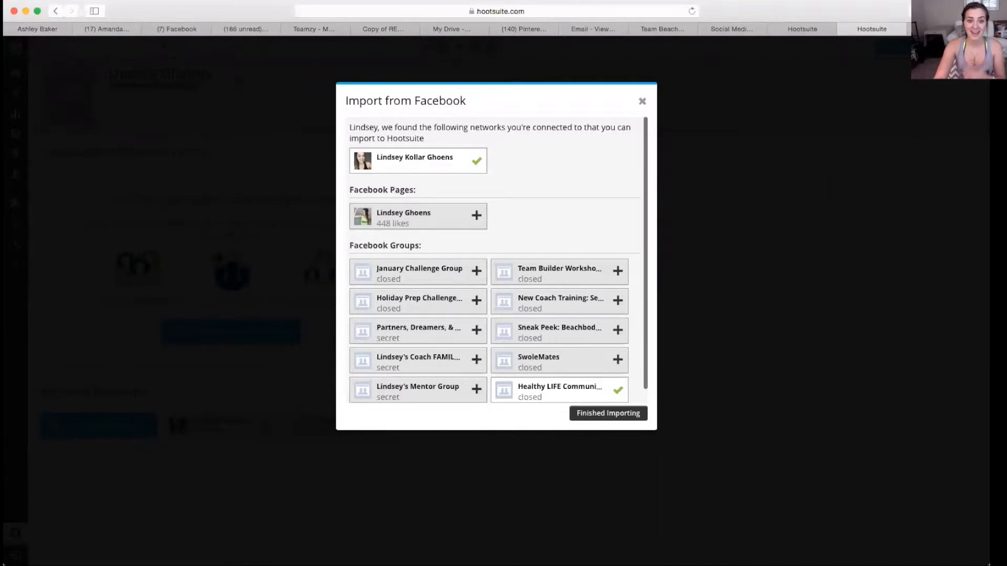
scroll(503, 307, "down", 2)
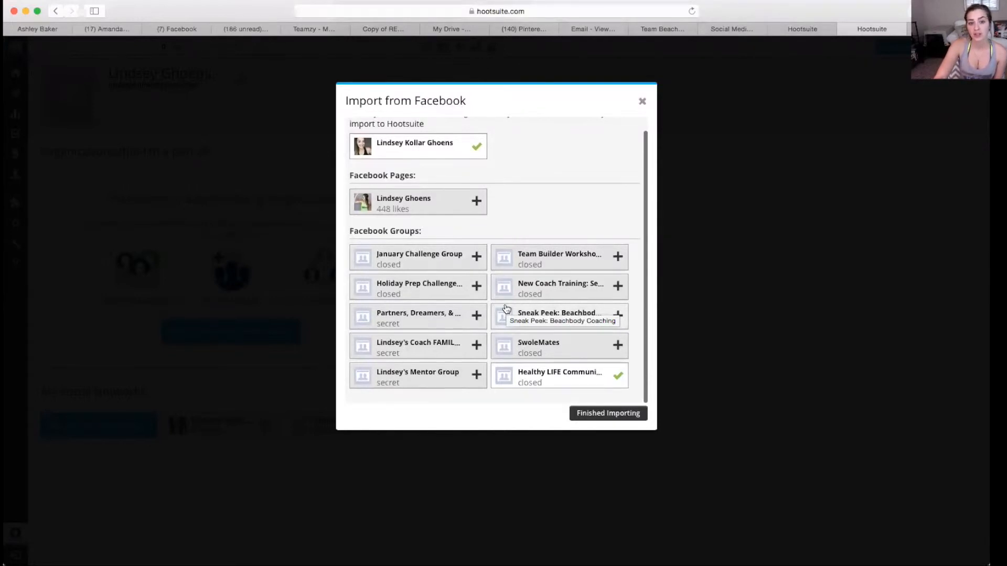
left_click(449, 261)
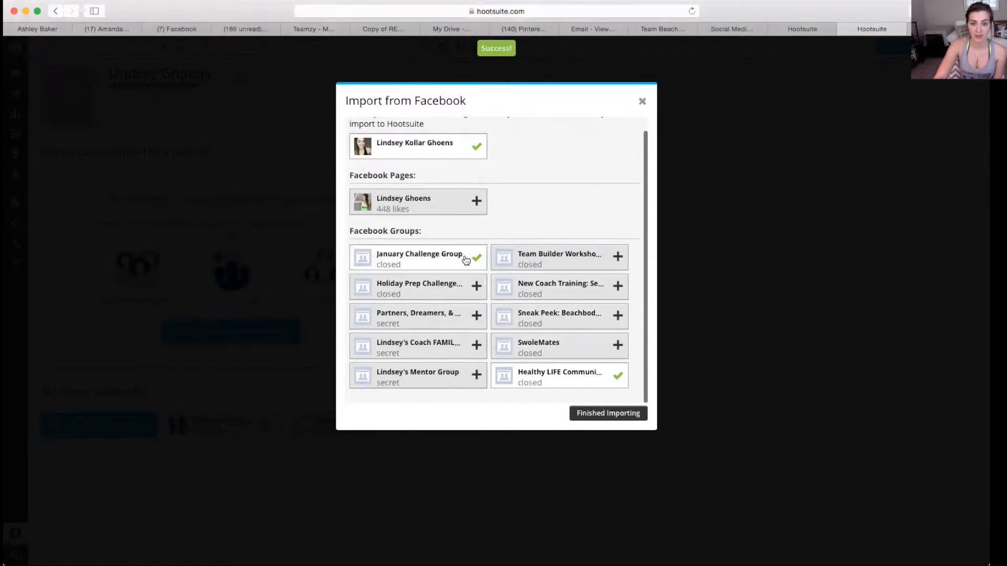
left_click(617, 414)
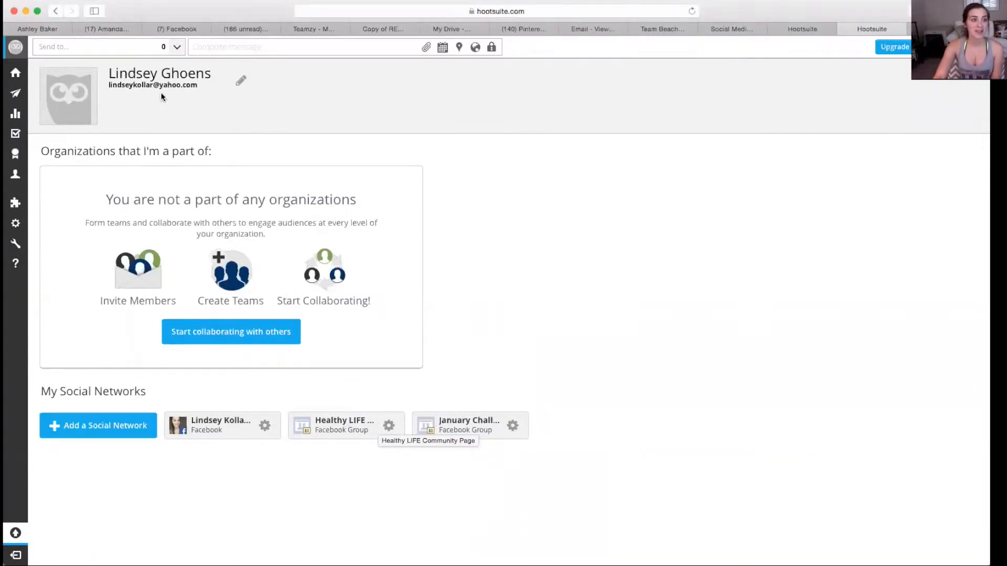
Add a Facebook Scheduled stream for the January Challenge Group to the current streams tab.
left_click(17, 76)
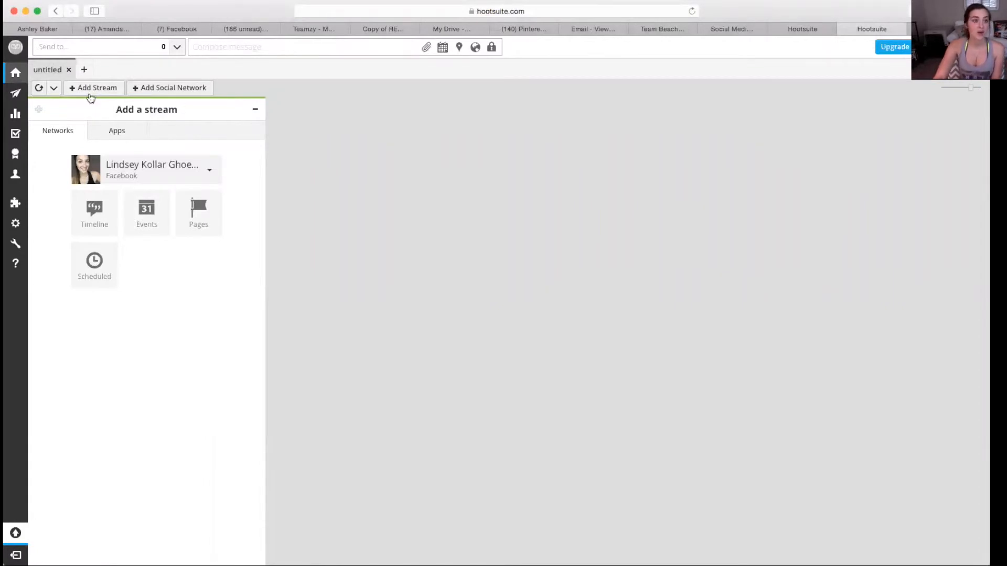
left_click(90, 92)
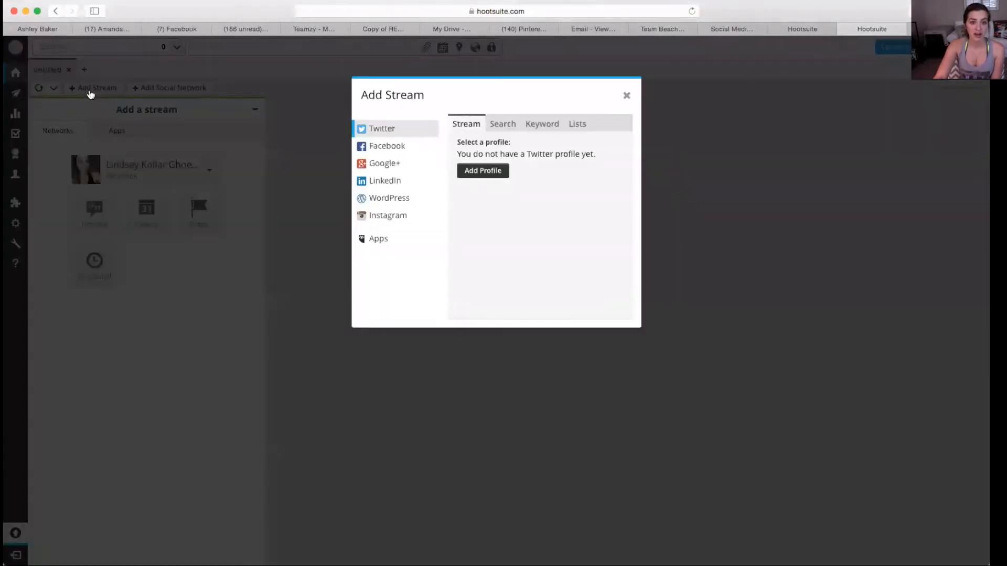
left_click(393, 148)
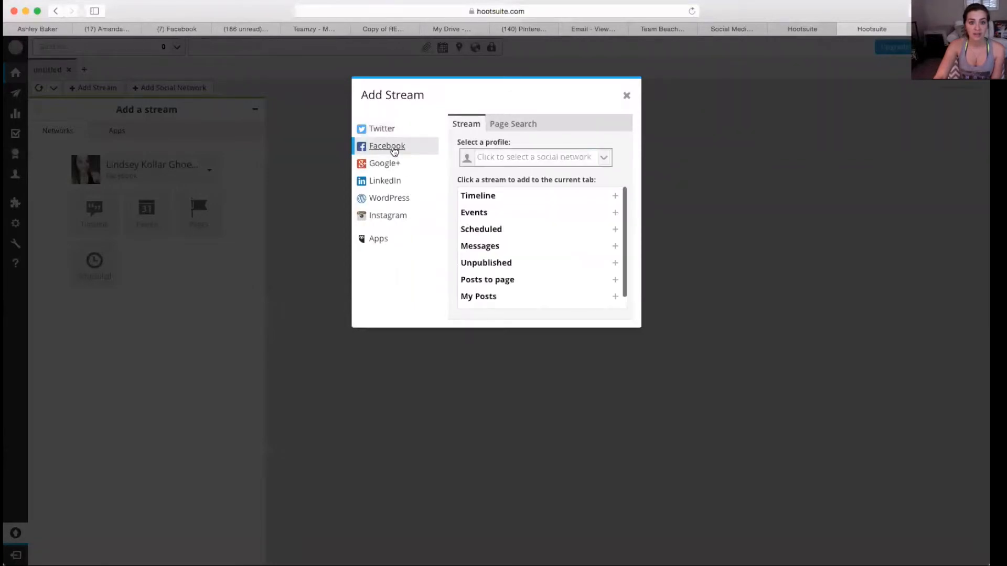
left_click(530, 157)
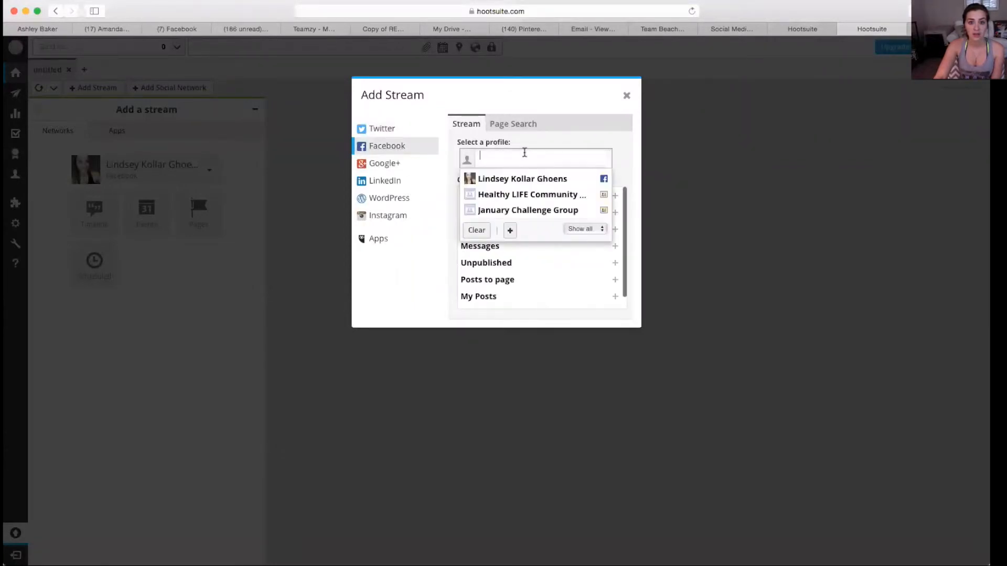
left_click(475, 145)
left_click(476, 157)
left_click(636, 126)
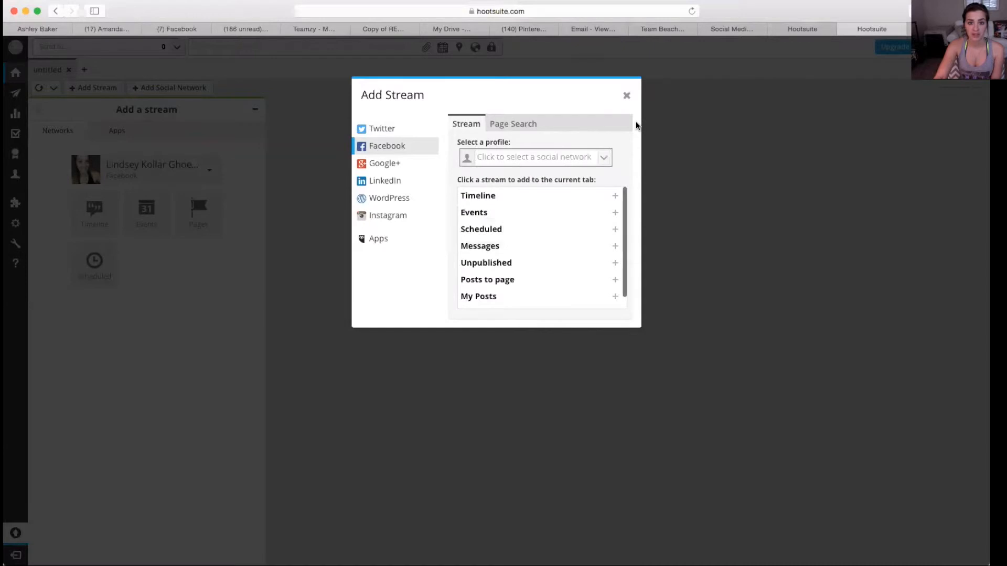
left_click(588, 159)
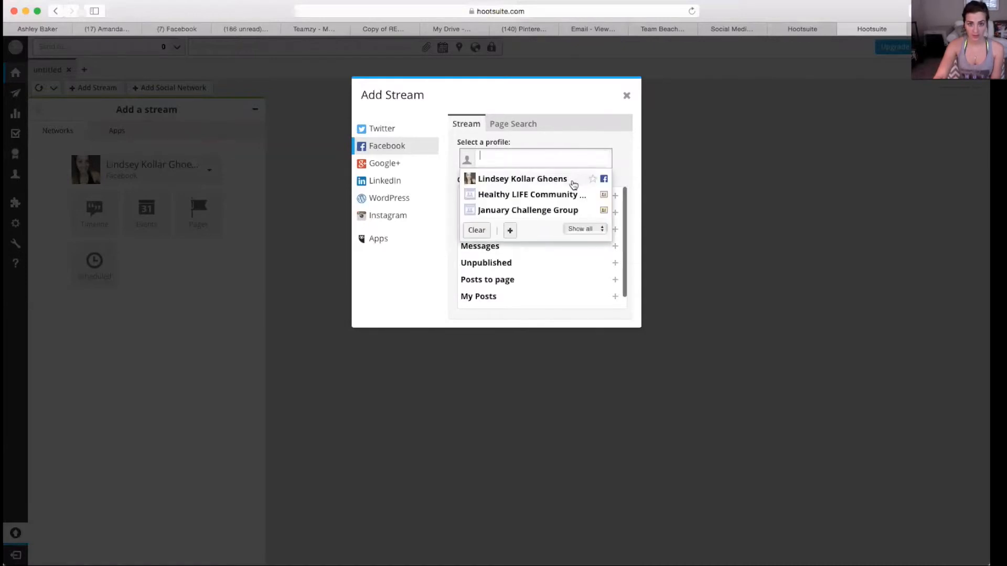
left_click(561, 209)
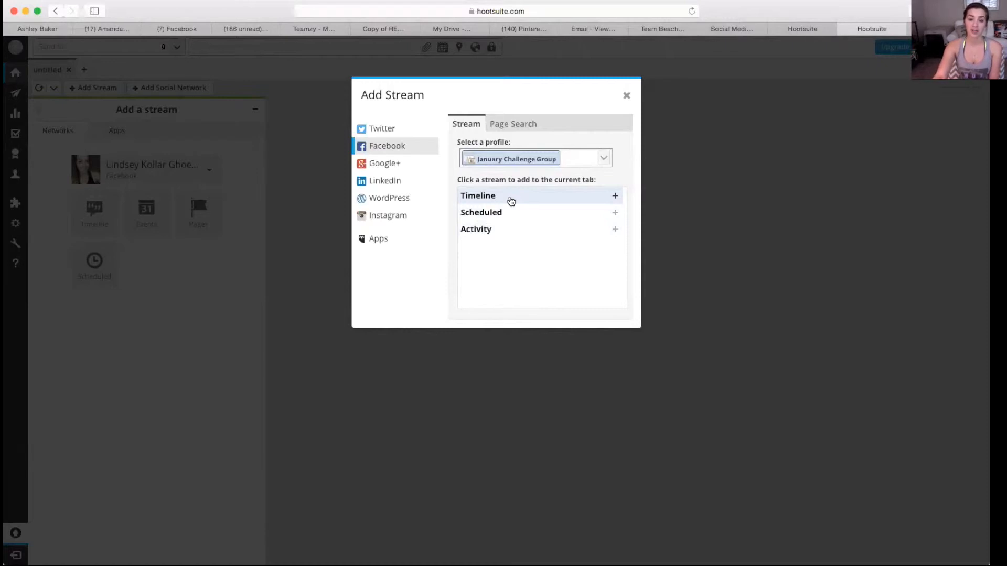
left_click(502, 213)
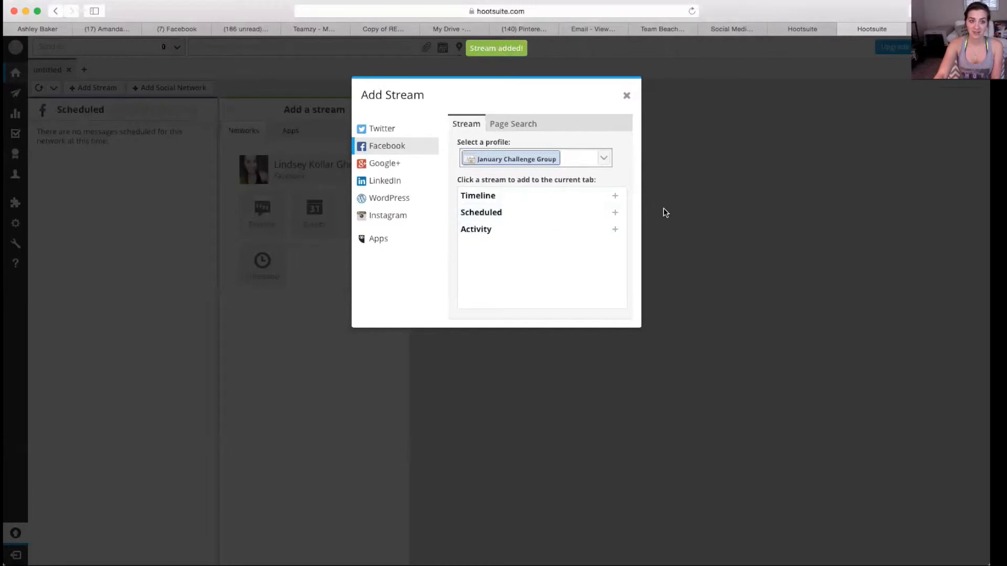
left_click(627, 95)
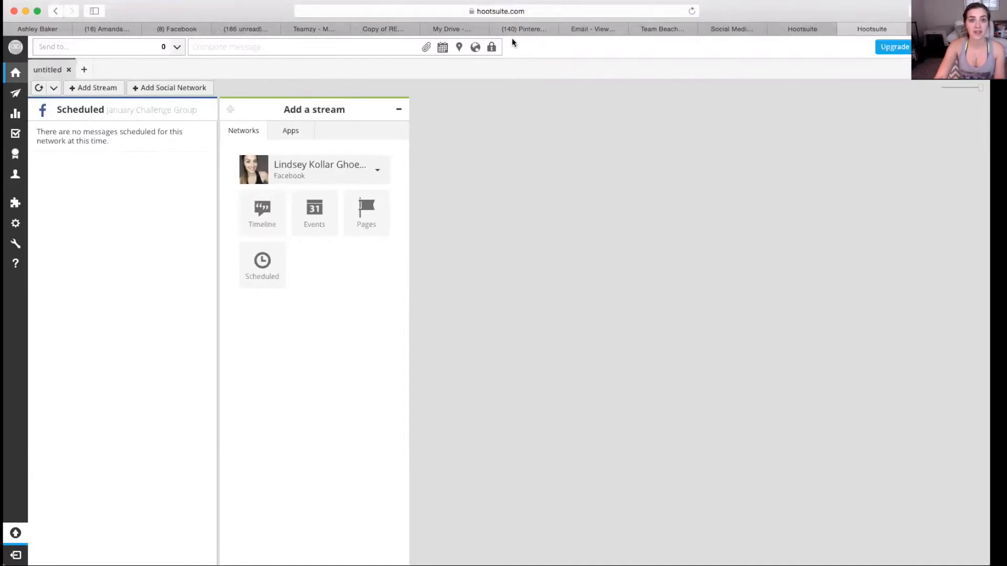
Switch to the Google Docs document "Copy of REVAMPED CHALLENGE GROUP" and copy the Day Six post from its heading to "STAY ON TRACK!".
left_click(386, 29)
scroll(496, 263, "down", 10)
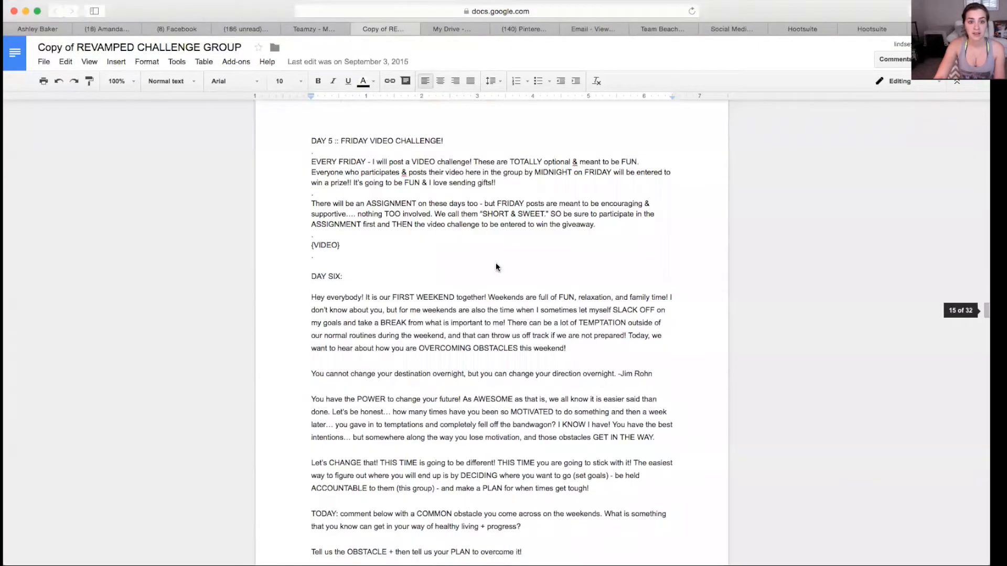
scroll(341, 264, "down", 1)
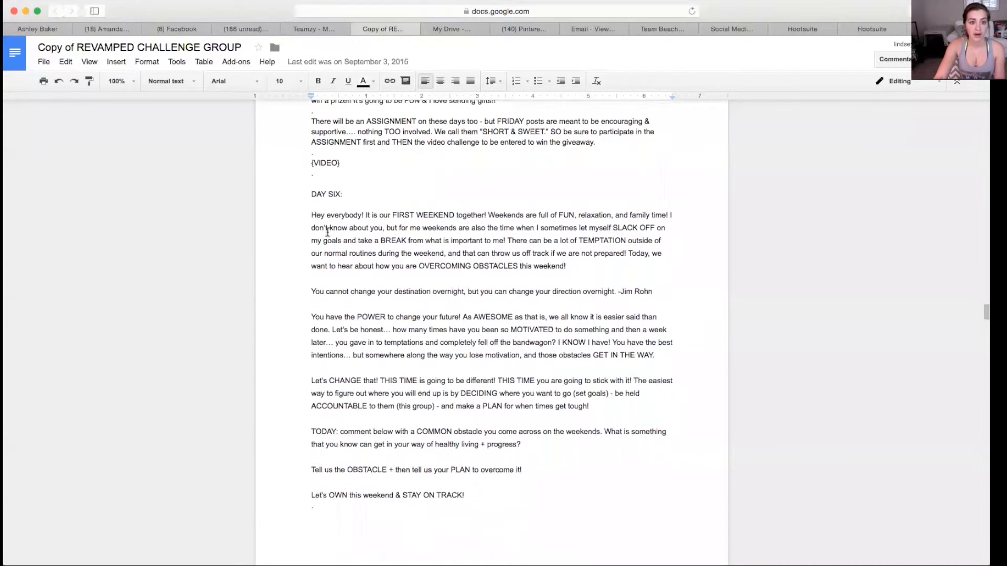
left_click(312, 194)
left_click_drag(312, 194, 468, 394)
scroll(537, 407, "down", 4)
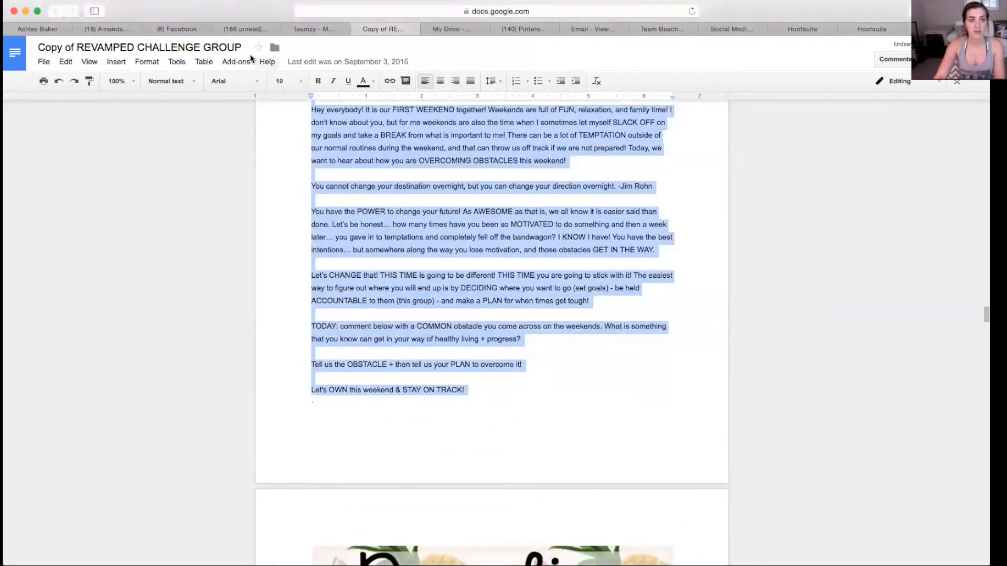
Return to the Hootsuite dashboard, address a new message to the January Challenge Group and paste the copied Day Six text into it.
left_click(736, 28)
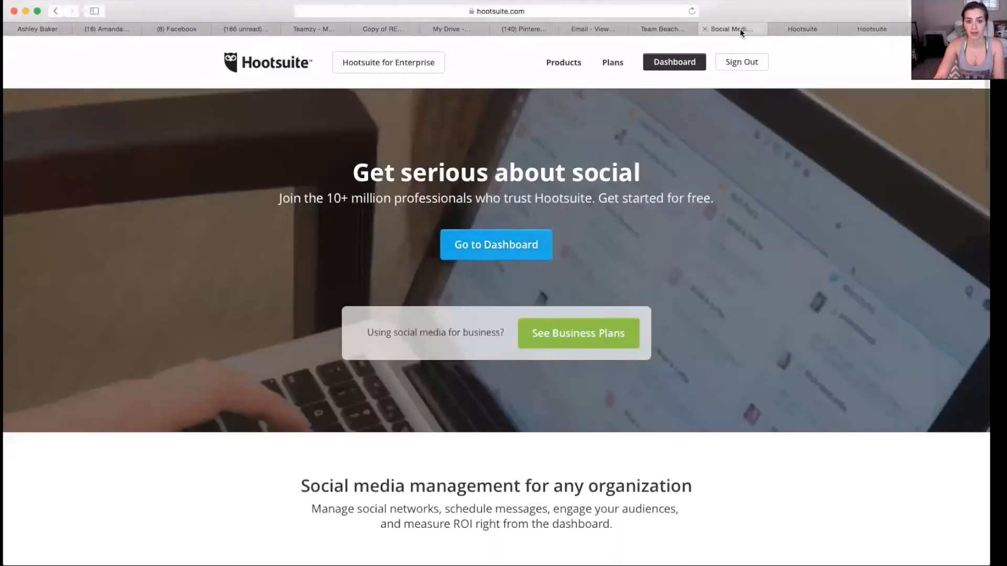
left_click(801, 26)
left_click(851, 28)
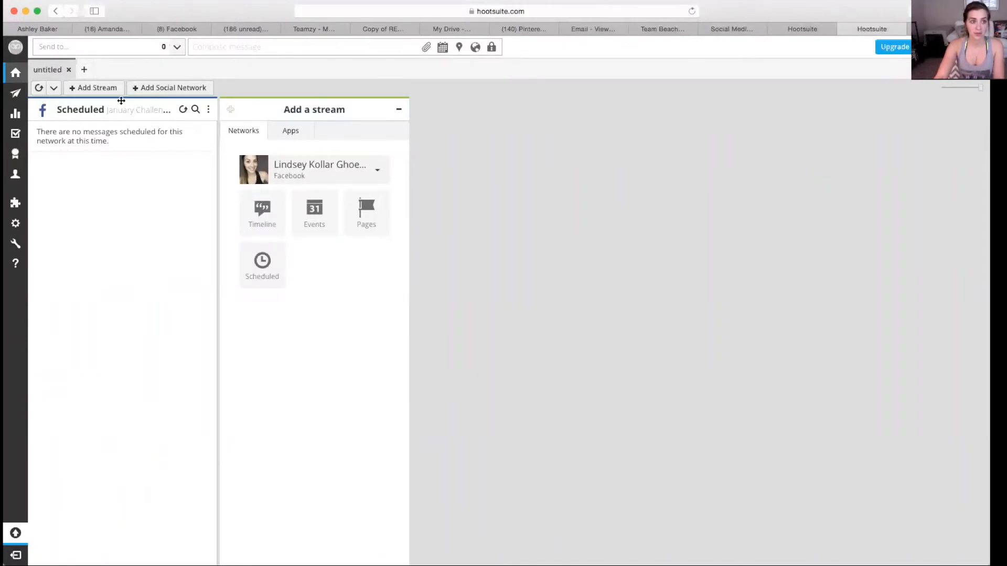
left_click(150, 49)
left_click(735, 55)
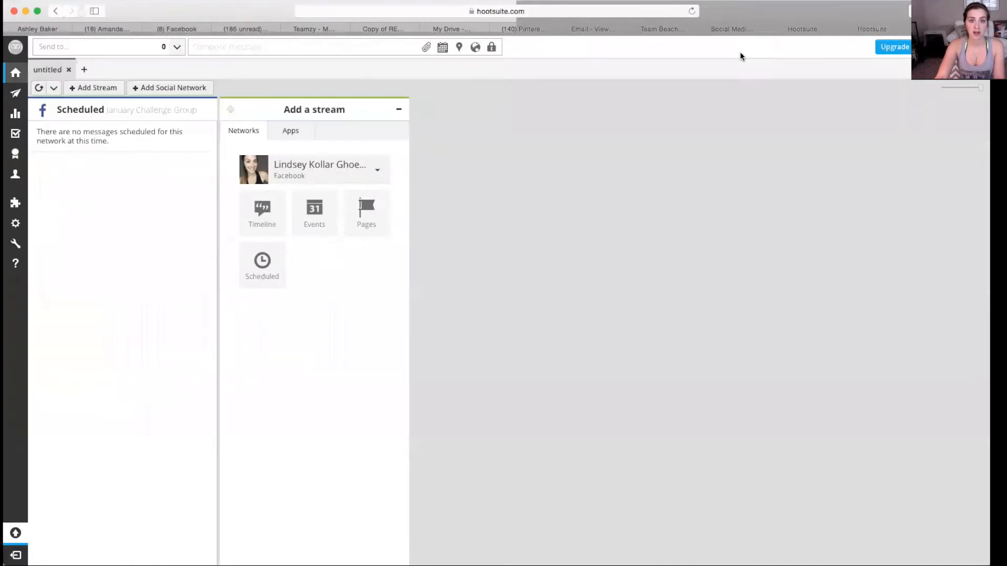
left_click(176, 48)
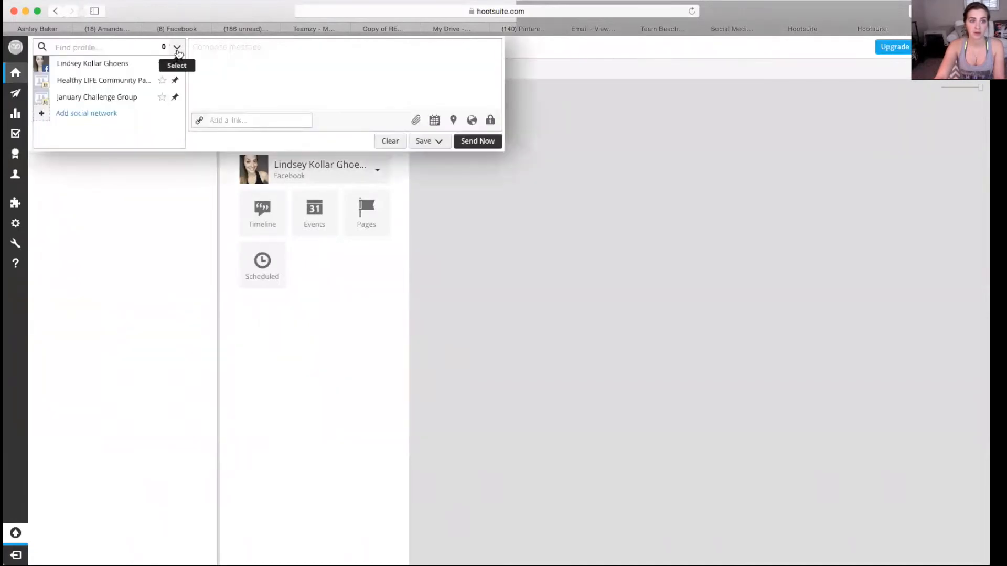
left_click(112, 98)
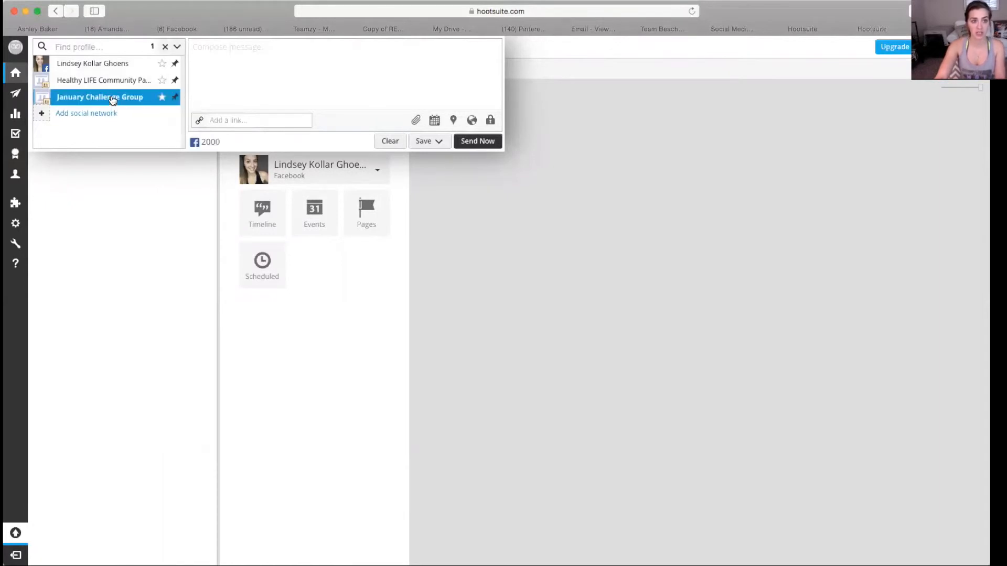
left_click(263, 51)
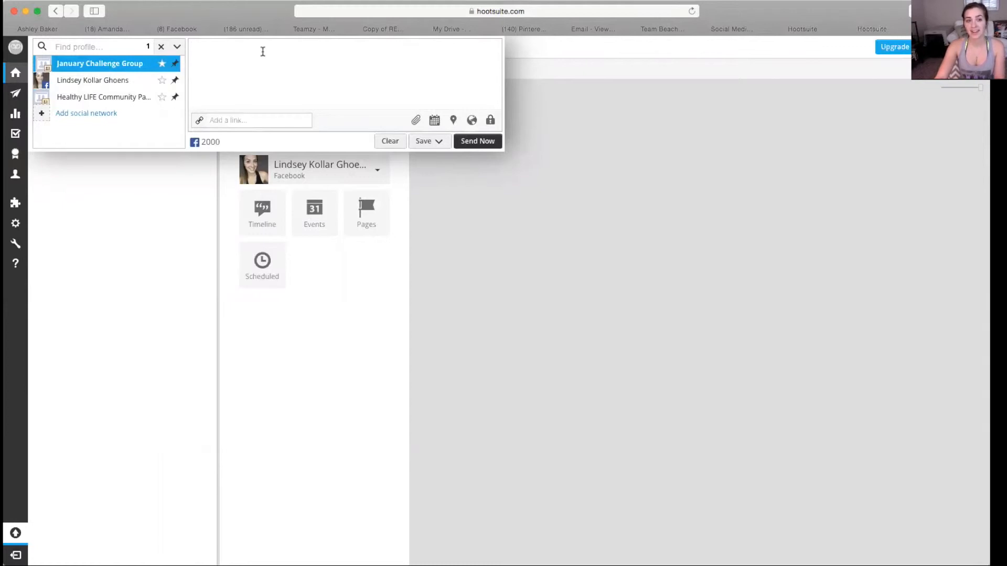
key("super+v")
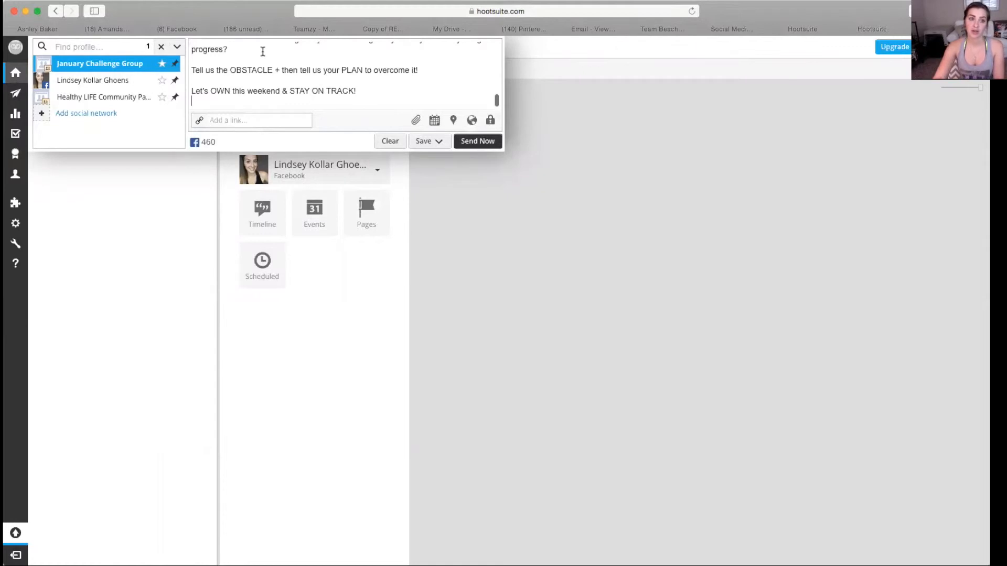
Replace the entire message text with a fresh paste of the Day Six post and remove the empty line at its end.
left_click_drag(384, 87, 147, 19)
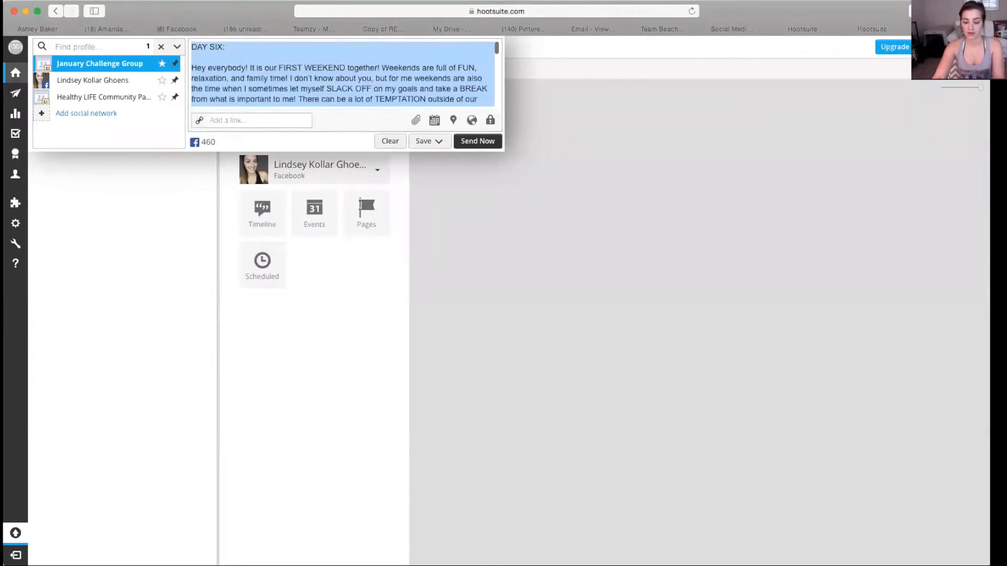
key("BackSpace")
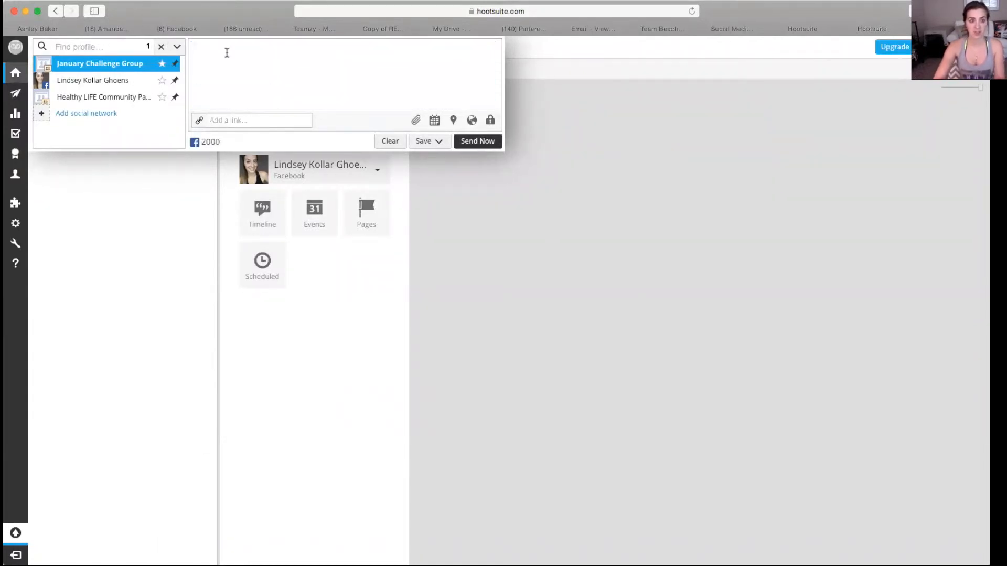
key("super+v")
key("BackSpace")
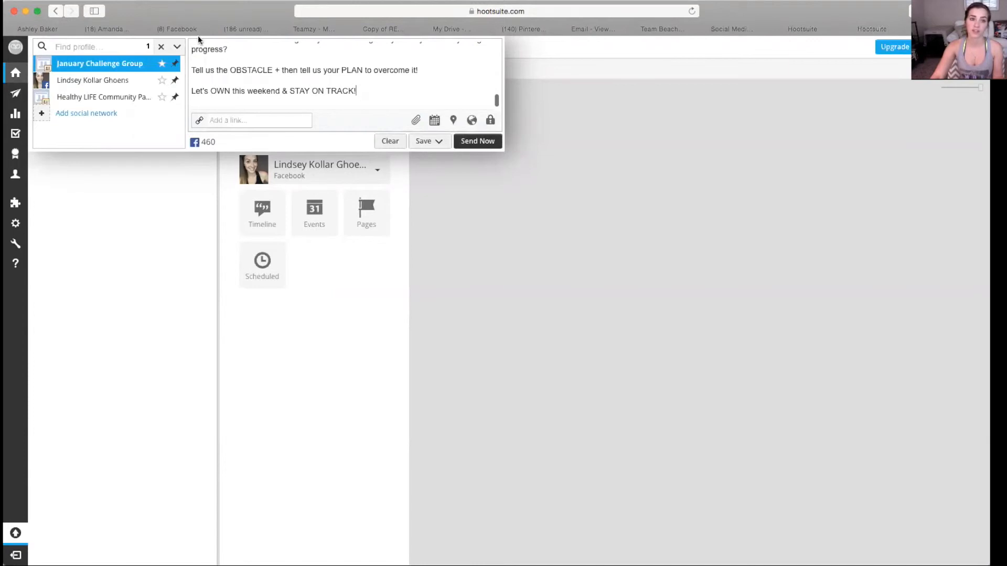
scroll(238, 71, "up", 10)
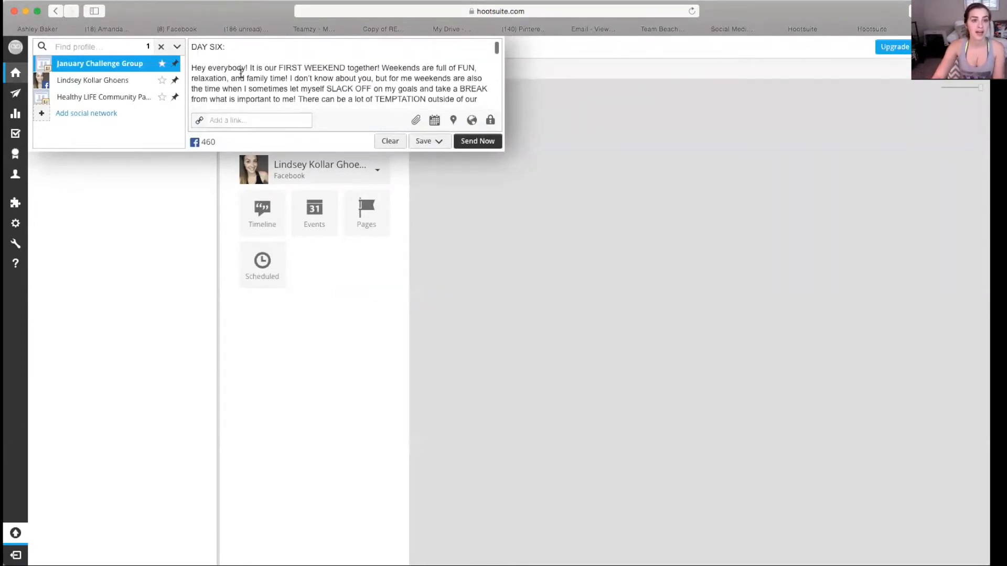
scroll(241, 74, "down", 5)
scroll(241, 74, "down", 10)
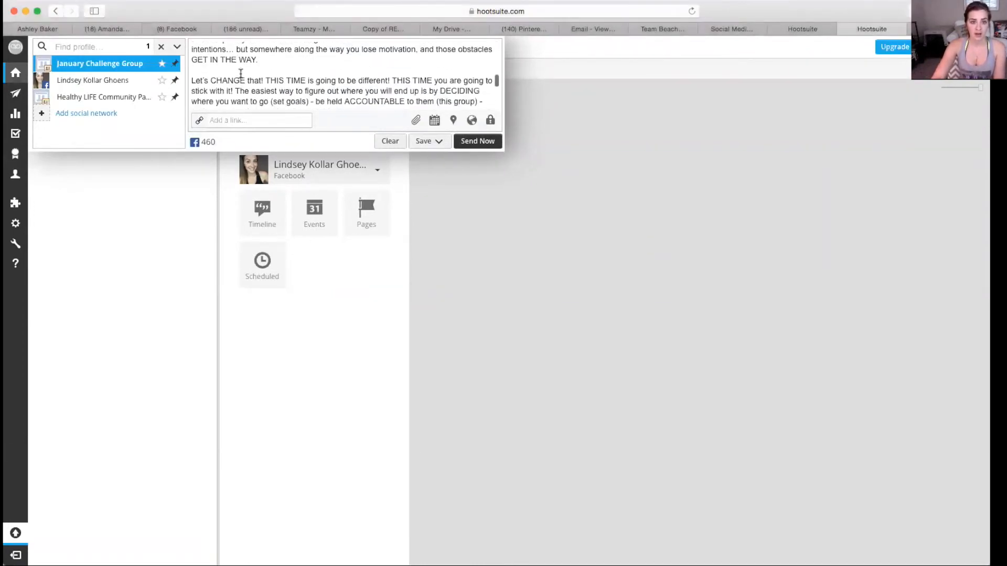
scroll(241, 74, "down", 1)
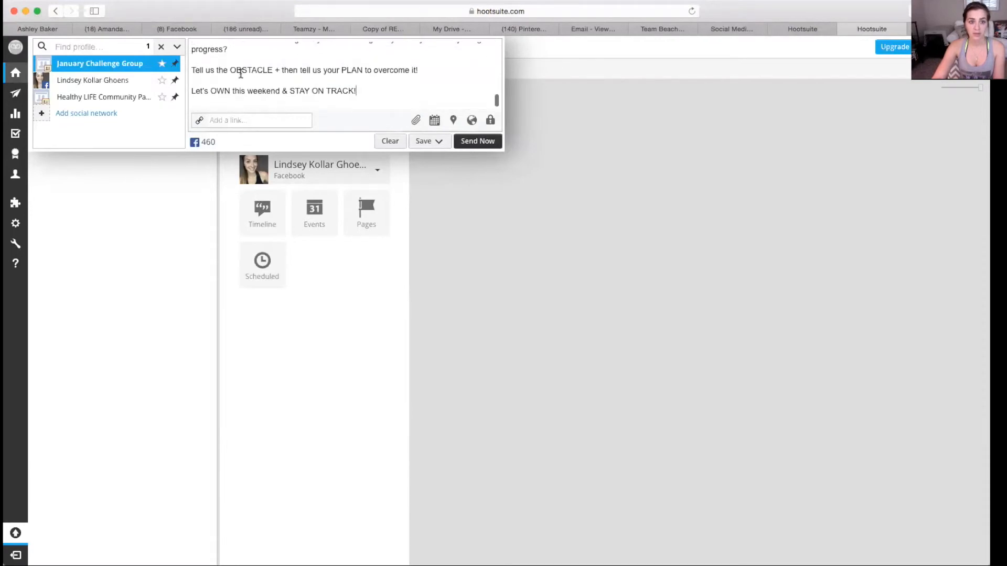
Attach the image Day 6 REVAMP.jpg to the message, finding it by searching the computer's files for "reva".
left_click(416, 121)
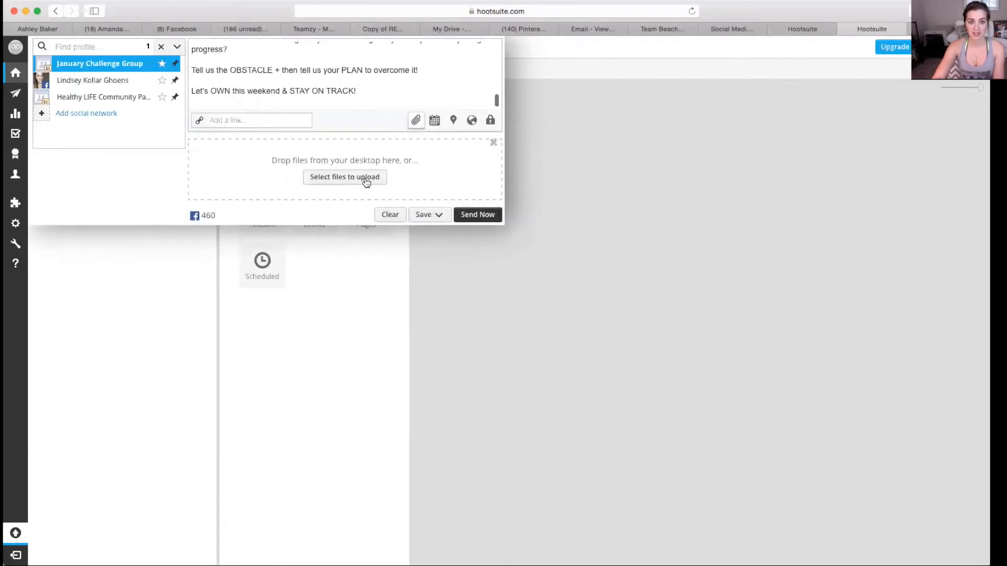
left_click(366, 179)
left_click(625, 49)
type("reva")
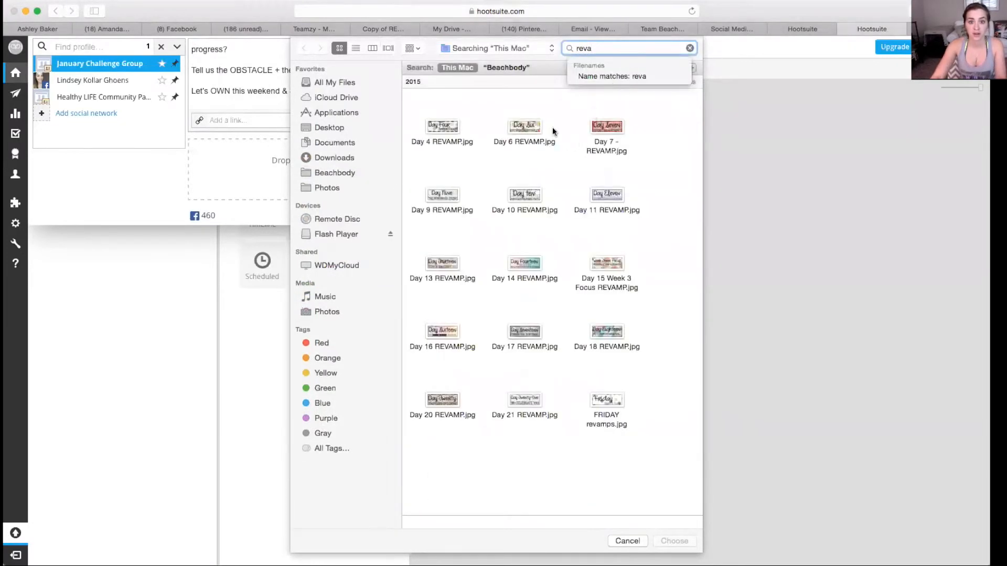
left_click(529, 133)
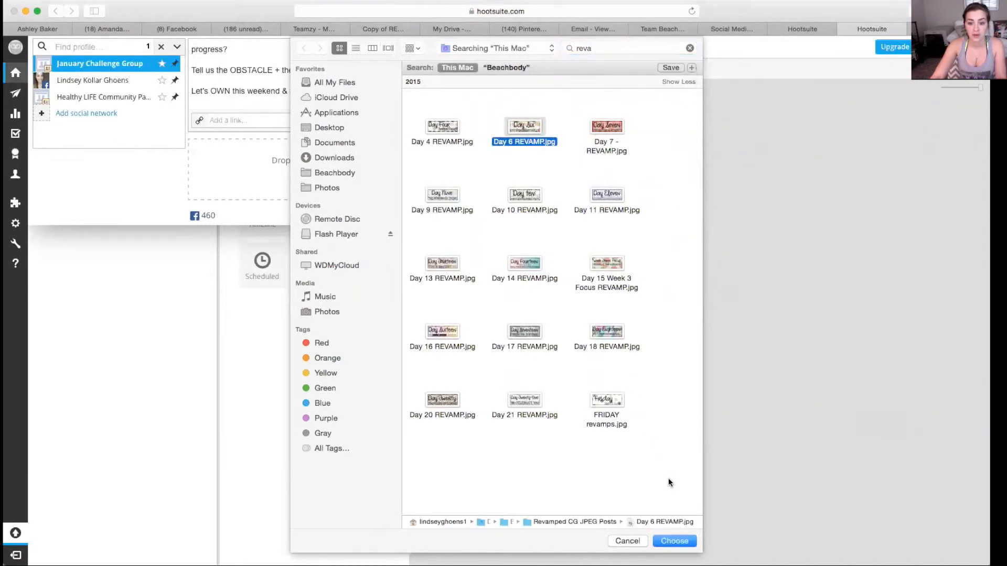
left_click(671, 541)
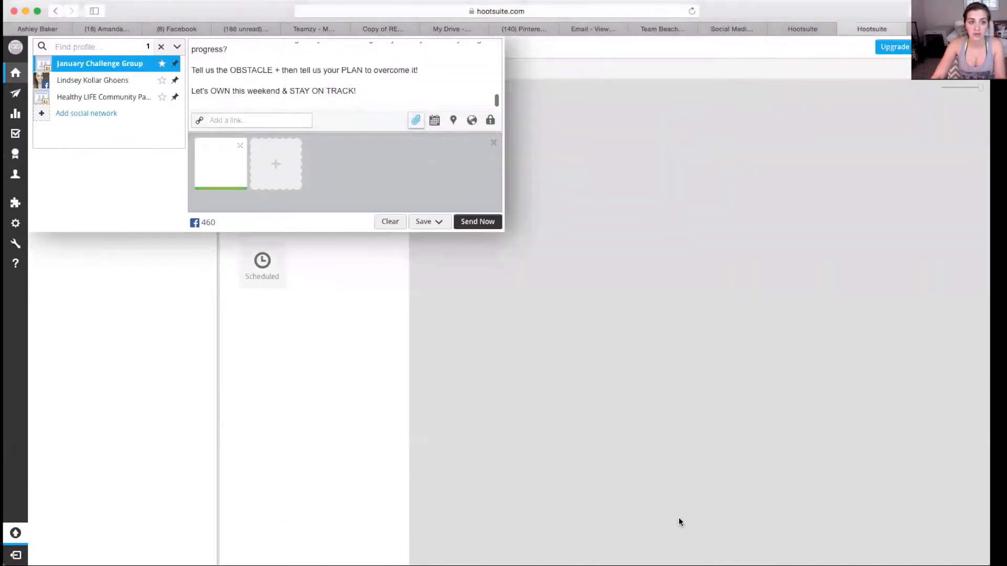
Add line breaks after the message's closing line "Let's OWN this weekend & STAY ON TRACK!".
scroll(367, 87, "up", 5)
scroll(367, 87, "down", 5)
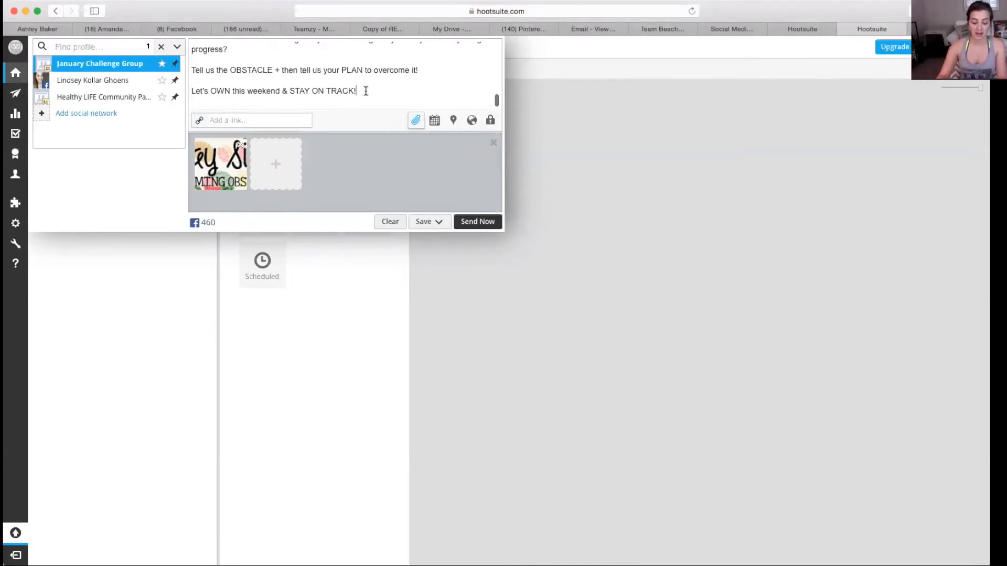
key("Return")
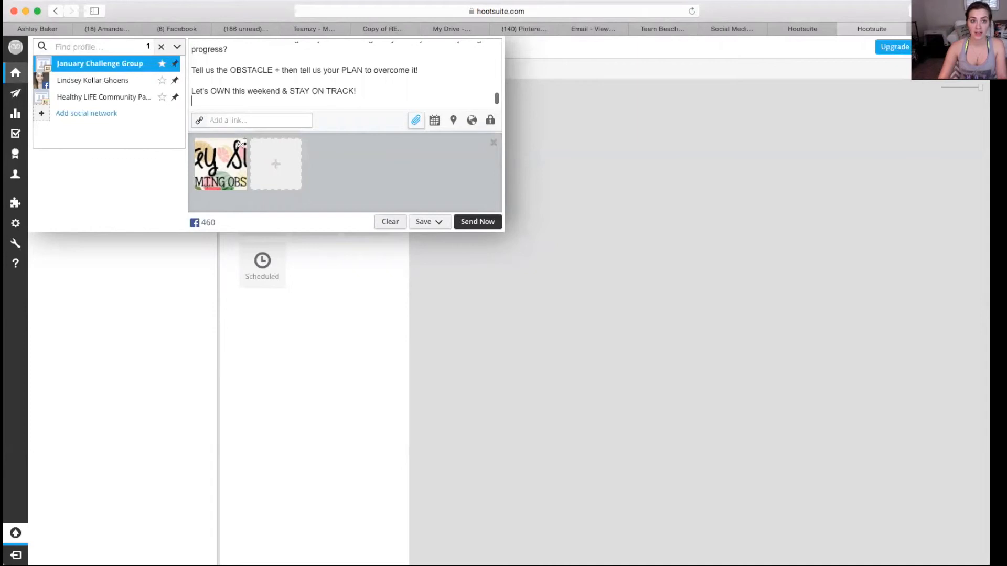
key("Return")
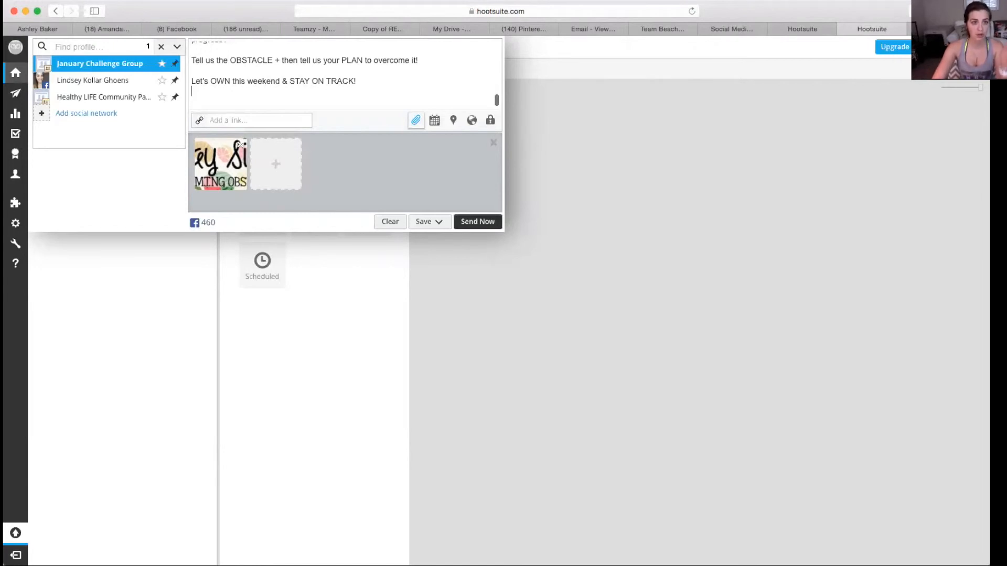
Schedule the Day Six message for 2016-01-09 at 4:00 AM and review it in the Scheduled stream.
left_click(433, 122)
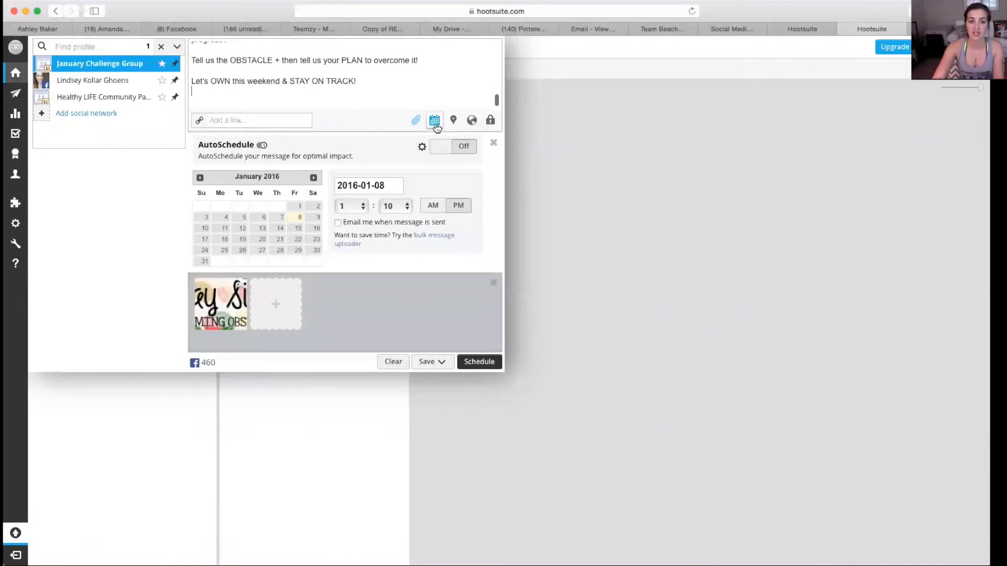
left_click(310, 221)
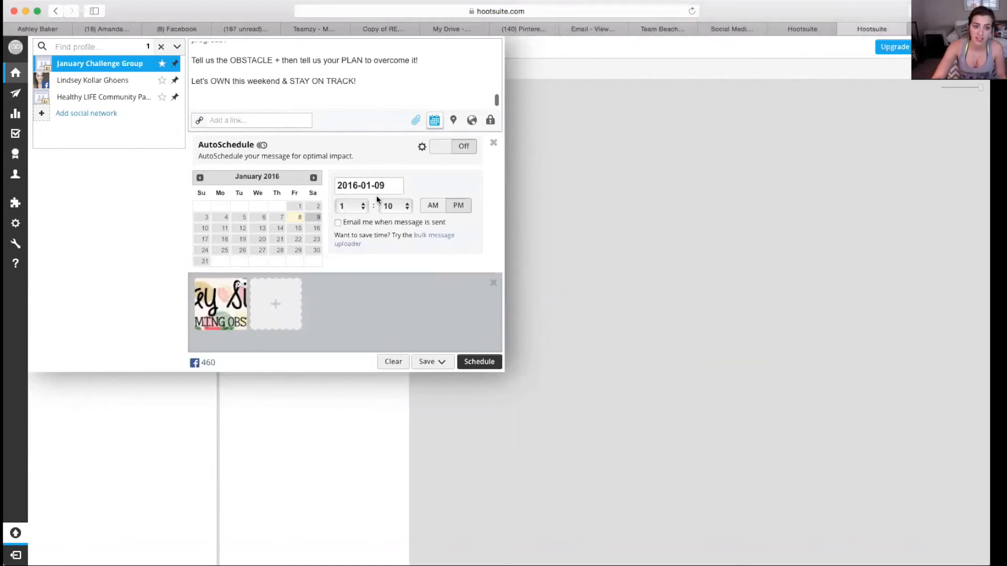
left_click(365, 207)
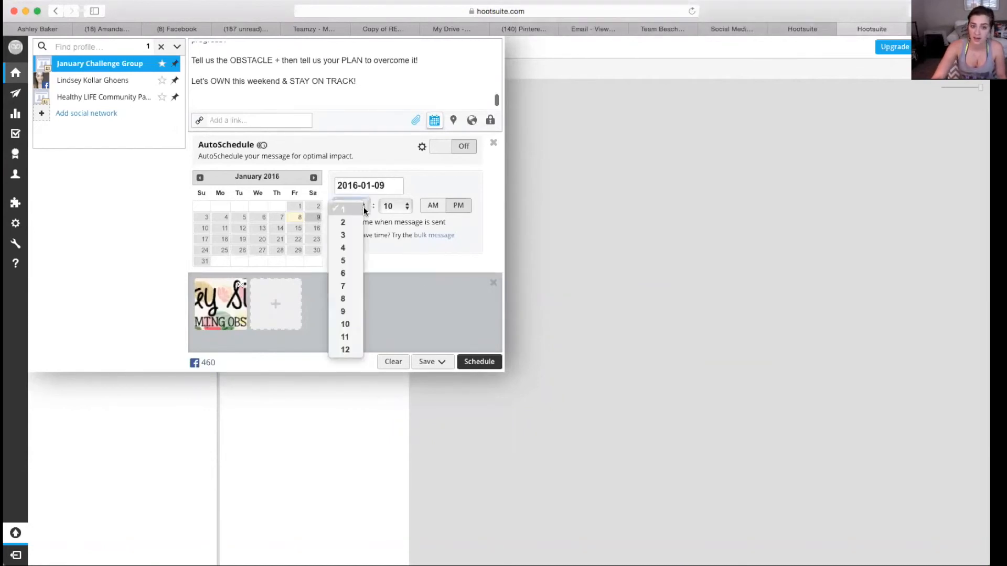
left_click(358, 250)
left_click(390, 208)
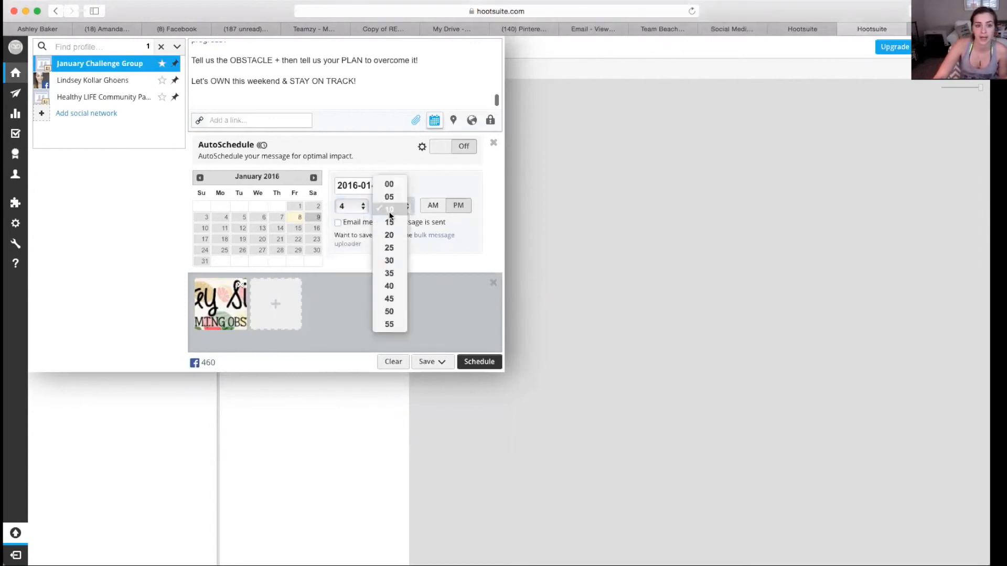
left_click(389, 184)
left_click(433, 206)
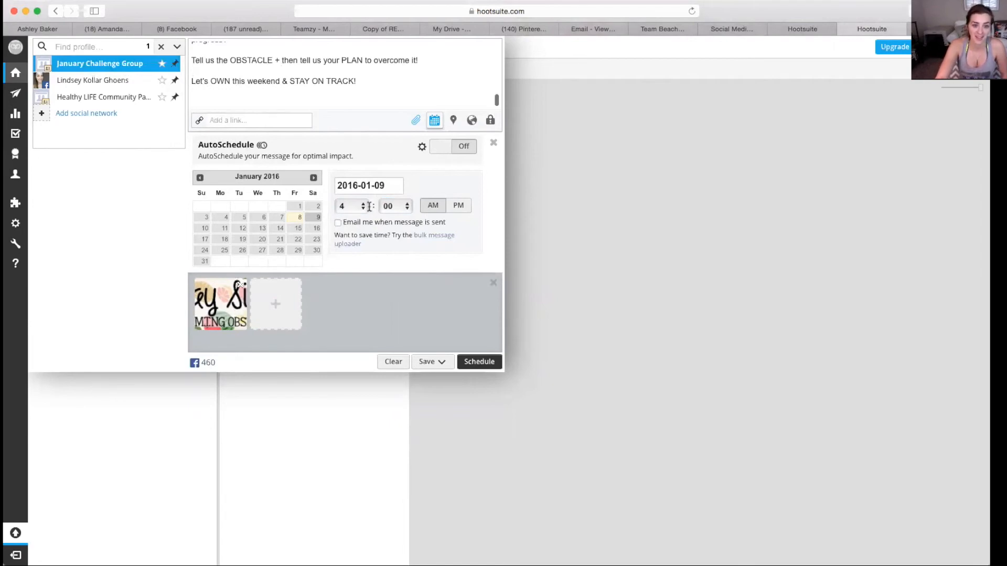
left_click(479, 362)
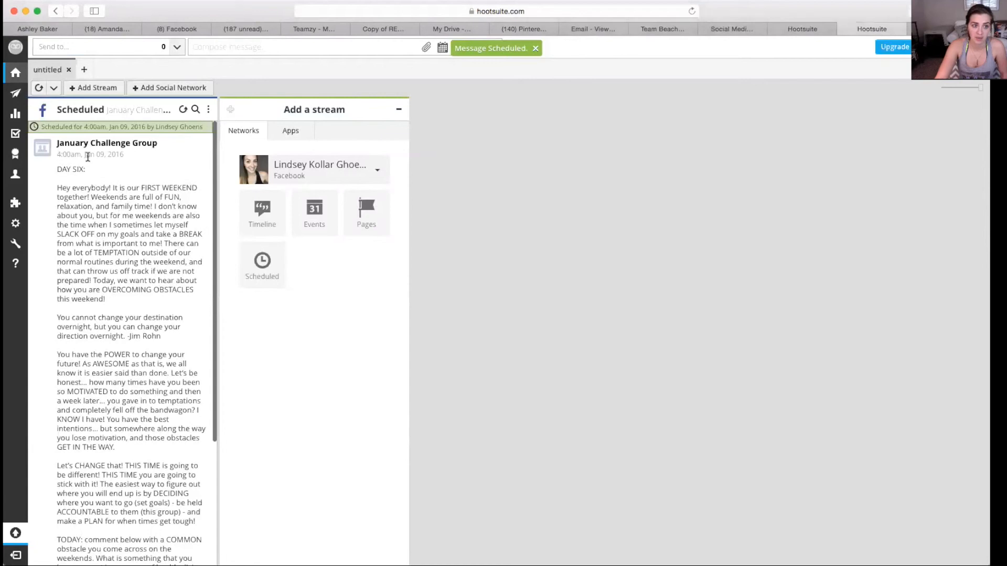
scroll(129, 285, "down", 5)
scroll(130, 286, "up", 5)
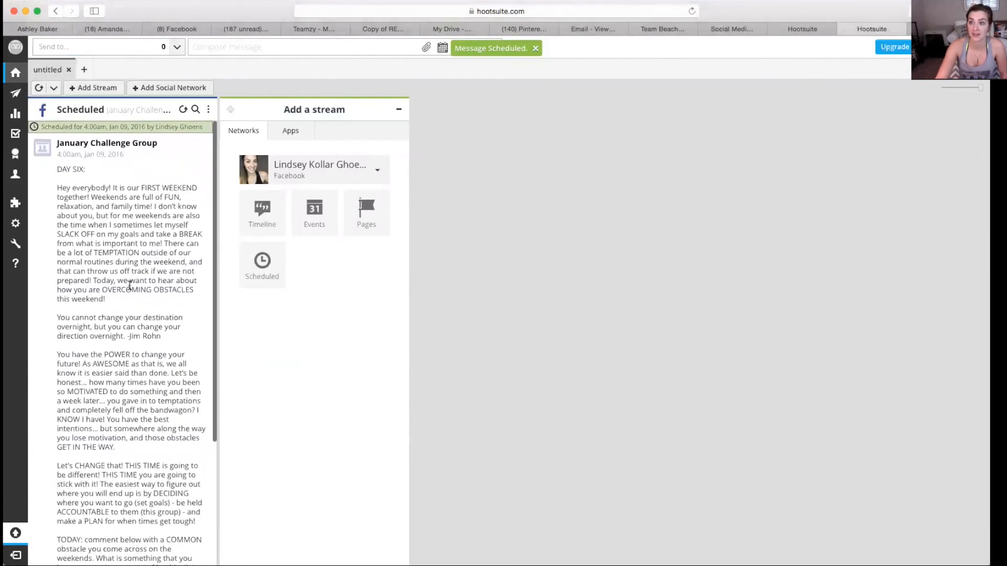